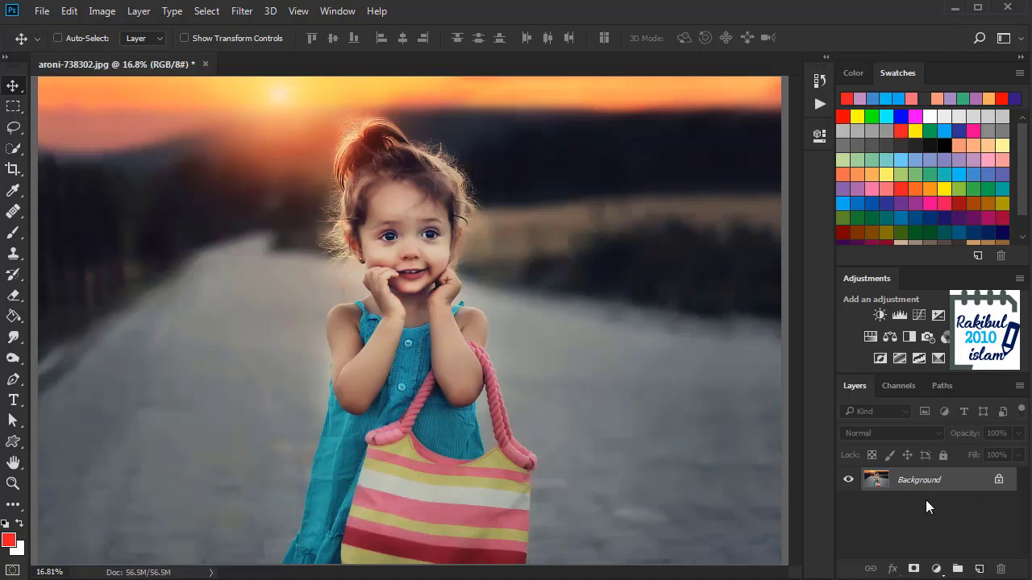
Step: Duplicate the Background photo onto Layer 1 and show the Image > Adjustments submenu
{"action": "key", "text": "ctrl+j"}
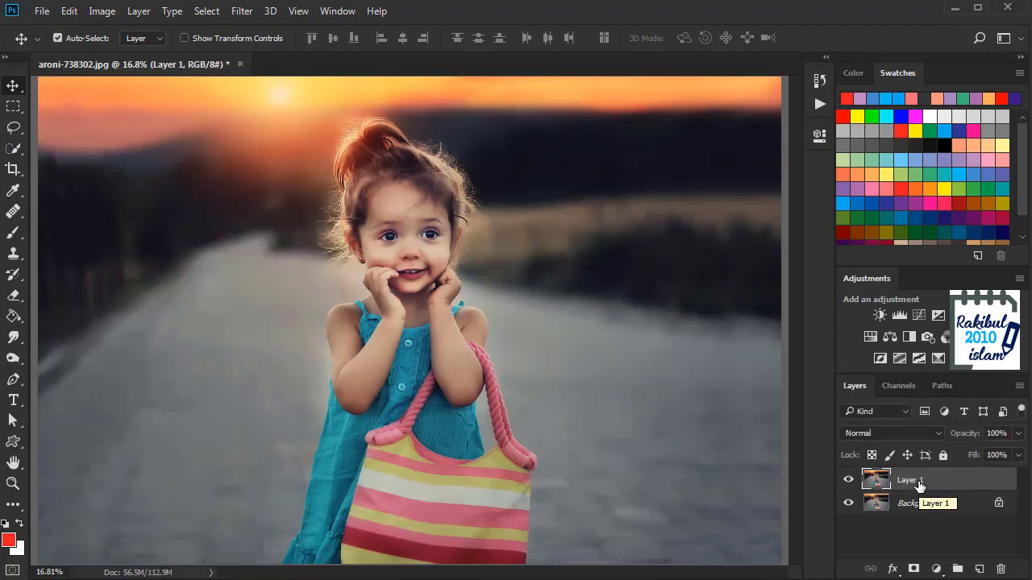
{"action": "left_click", "coordinate": [102, 13]}
{"action": "mouse_move", "coordinate": [128, 51]}
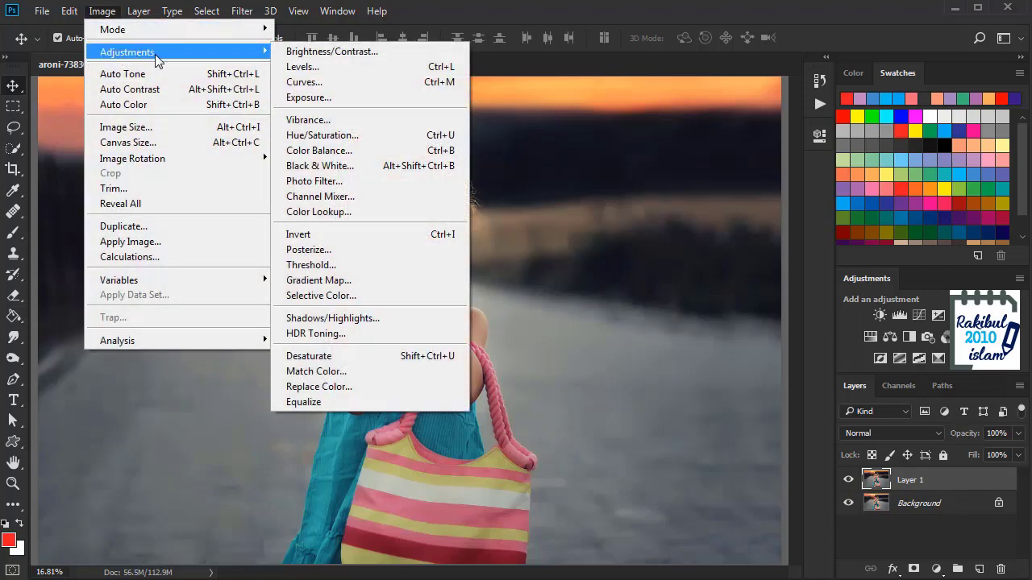
Step: Open Replace Color and sample the girl's teal dress with the eyedropper
{"action": "left_click", "coordinate": [321, 385]}
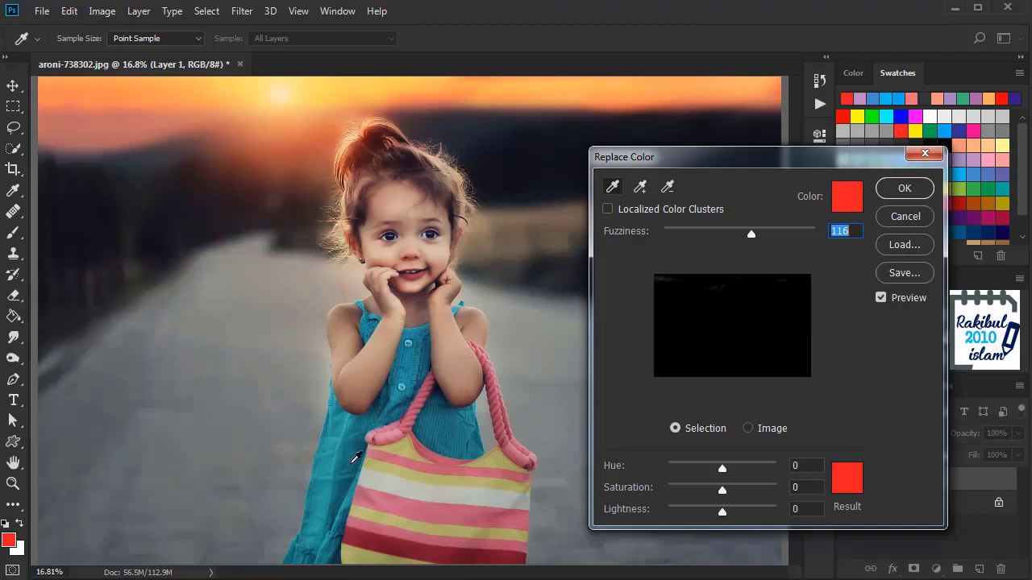
{"action": "left_click", "coordinate": [352, 461]}
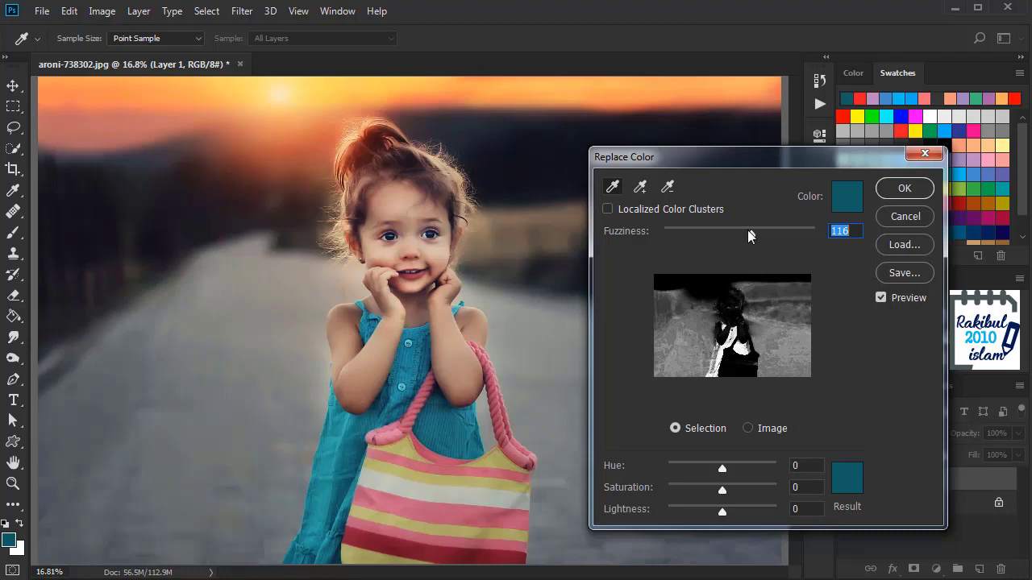
Step: Resample a lighter teal area of the dress and settle Fuzziness at 79
{"action": "mouse_move", "coordinate": [750, 235]}
{"action": "left_mouse_down"}
{"action": "mouse_move", "coordinate": [778, 237]}
{"action": "mouse_move", "coordinate": [715, 244]}
{"action": "left_mouse_up"}
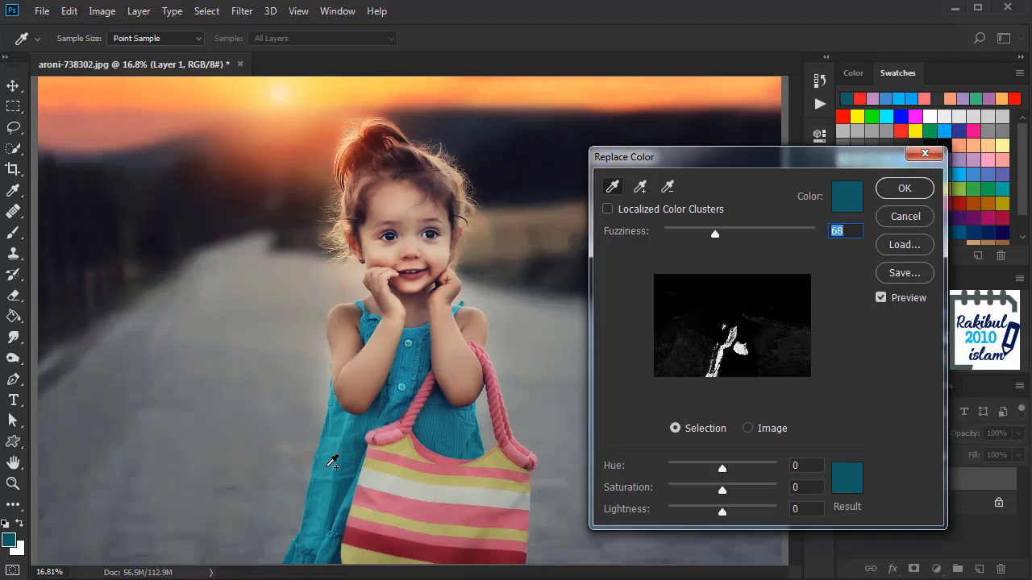
{"action": "left_click", "coordinate": [328, 466], "text": "shift"}
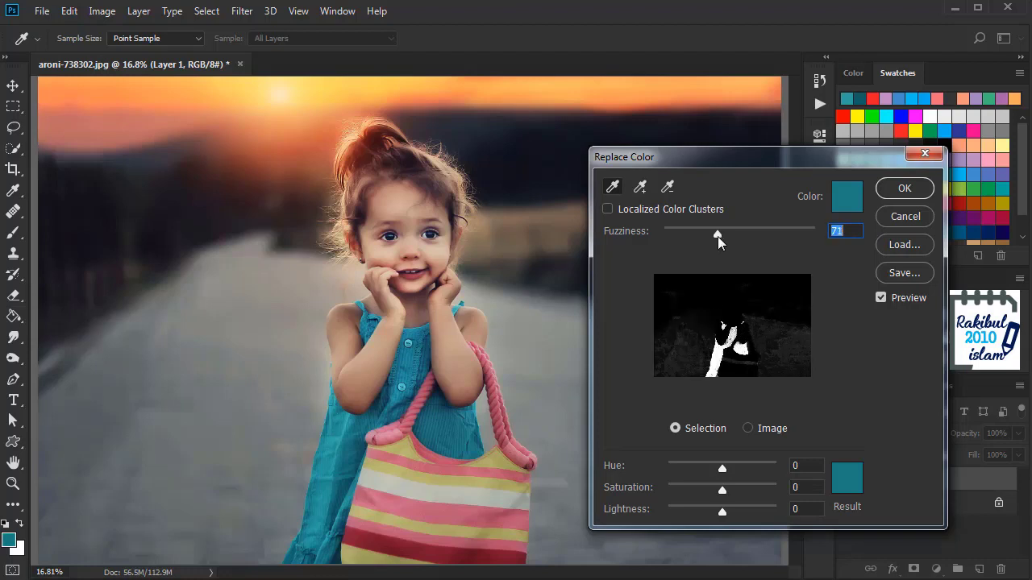
{"action": "left_click_drag", "start_coordinate": [716, 236], "coordinate": [726, 239]}
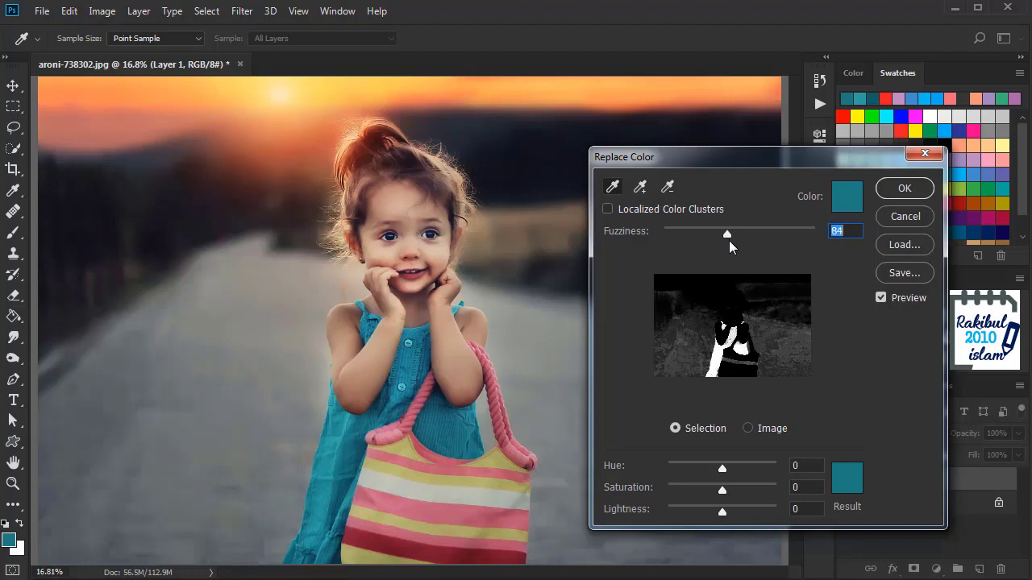
{"action": "left_click_drag", "start_coordinate": [724, 236], "coordinate": [732, 236]}
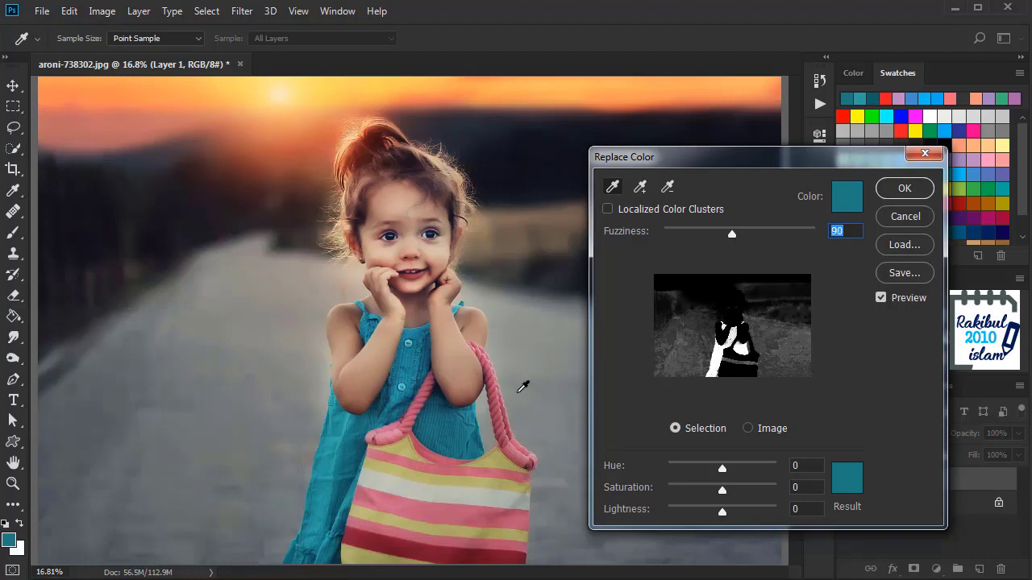
{"action": "left_click_drag", "start_coordinate": [731, 234], "coordinate": [723, 234]}
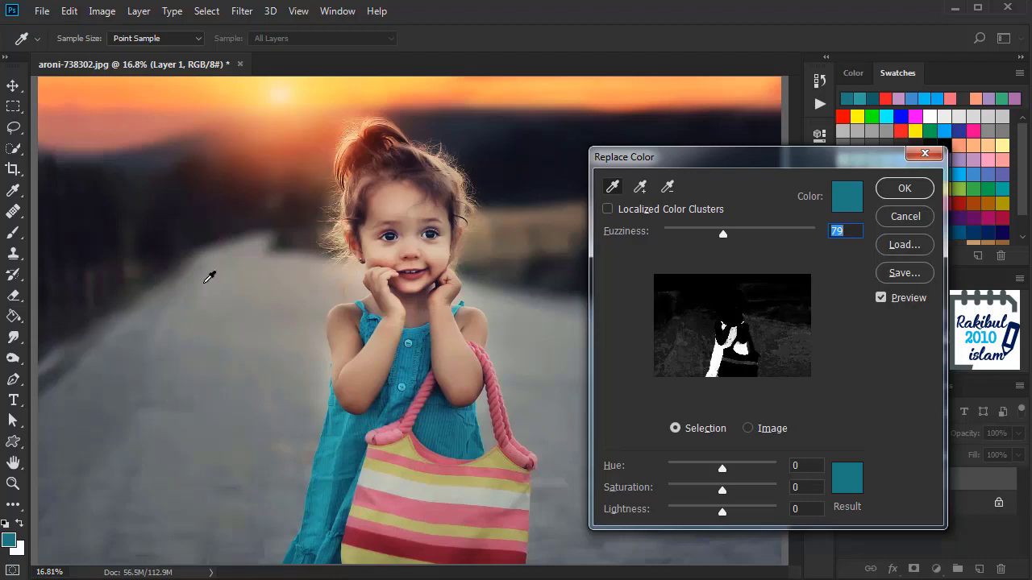
{"action": "key", "text": "alt"}
Step: Set Replace Color Hue to +79, Saturation to +21 and Lightness to -2
{"action": "mouse_move", "coordinate": [722, 470]}
{"action": "left_mouse_down"}
{"action": "mouse_move", "coordinate": [743, 469]}
{"action": "mouse_move", "coordinate": [681, 468]}
{"action": "mouse_move", "coordinate": [760, 472]}
{"action": "mouse_move", "coordinate": [745, 473]}
{"action": "left_mouse_up"}
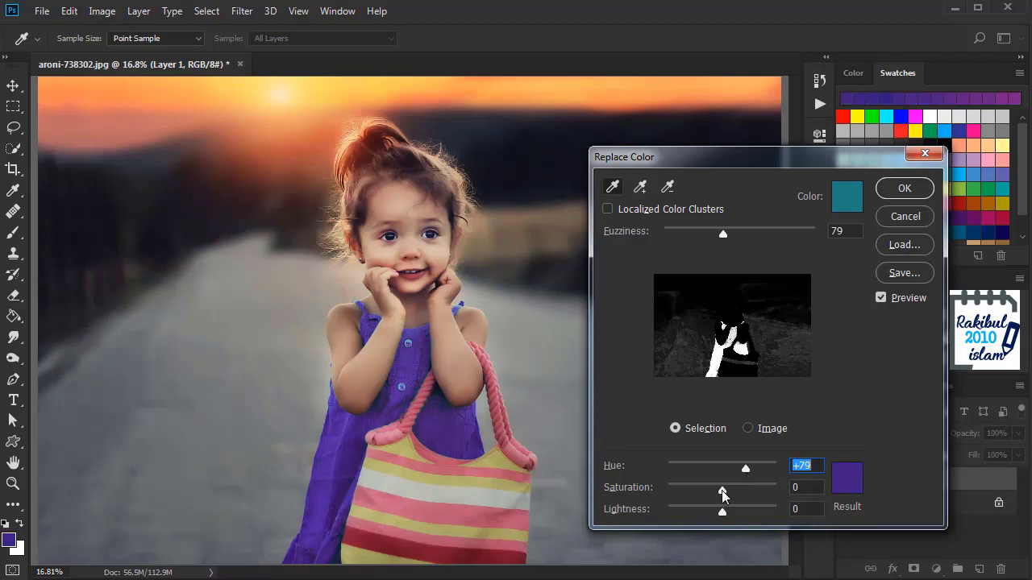
{"action": "mouse_move", "coordinate": [723, 490]}
{"action": "left_mouse_down"}
{"action": "mouse_move", "coordinate": [743, 490]}
{"action": "mouse_move", "coordinate": [734, 487]}
{"action": "left_mouse_up"}
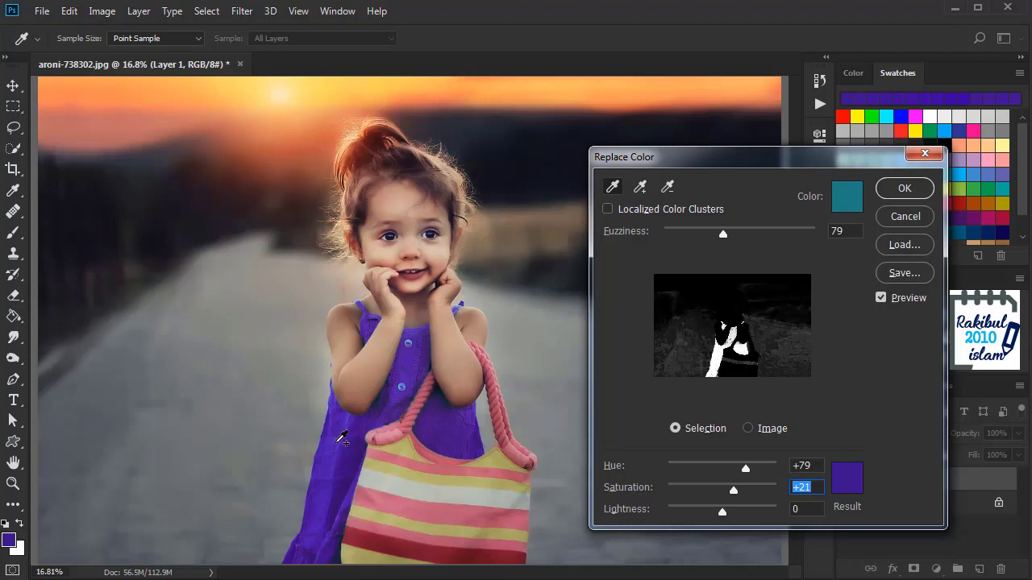
{"action": "left_click", "coordinate": [345, 435], "text": "shift"}
{"action": "left_click", "coordinate": [338, 464]}
{"action": "left_click_drag", "start_coordinate": [723, 513], "coordinate": [720, 515]}
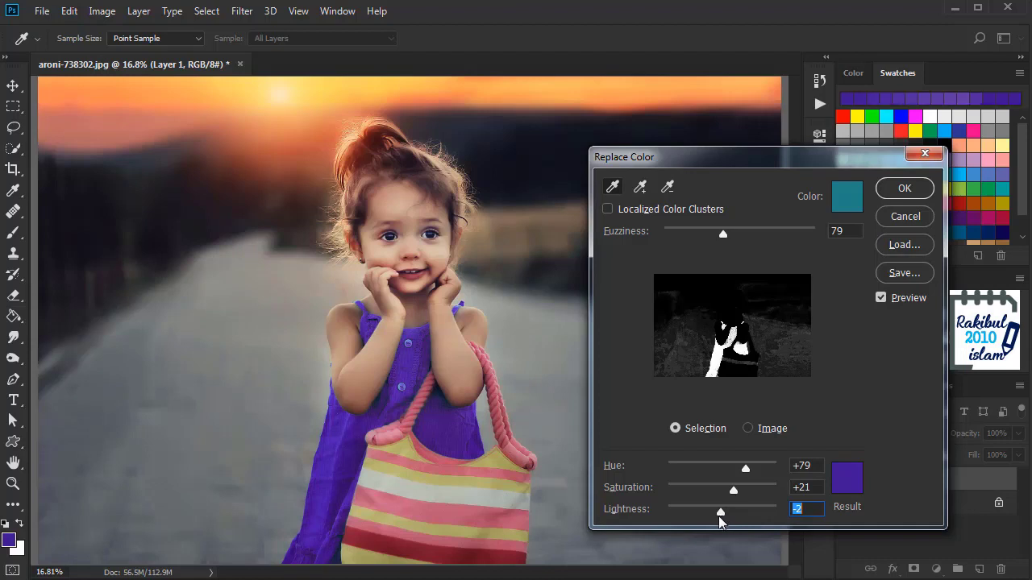
Step: Toggle Preview to compare the purple dress against the original teal
{"action": "left_click", "coordinate": [881, 297]}
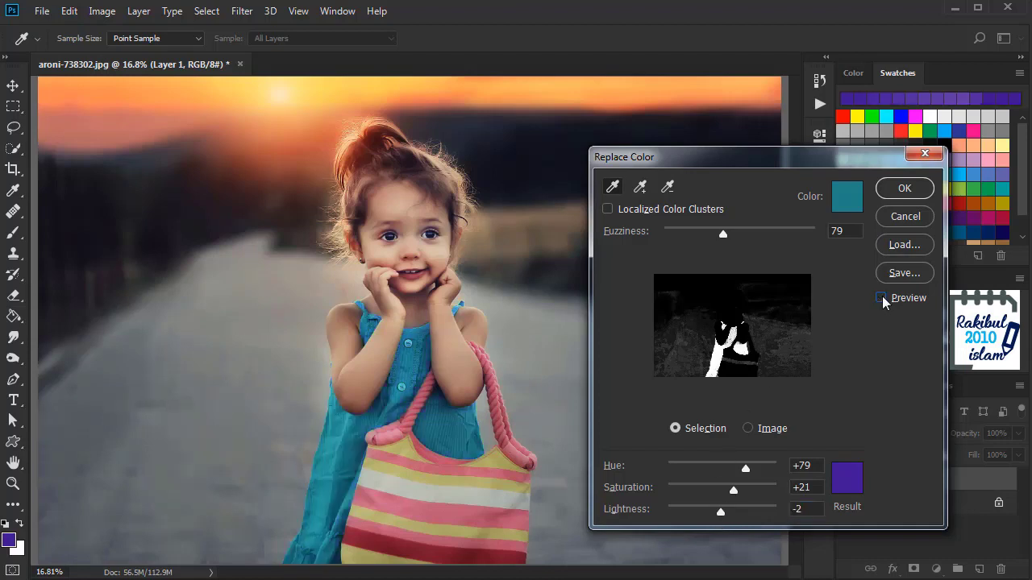
{"action": "left_click", "coordinate": [881, 297]}
{"action": "left_click", "coordinate": [880, 297]}
{"action": "left_click", "coordinate": [880, 297]}
Step: Zoom in, add a lighter teal dress sample, zoom out and recompare the preview
{"action": "key", "text": "ctrl"}
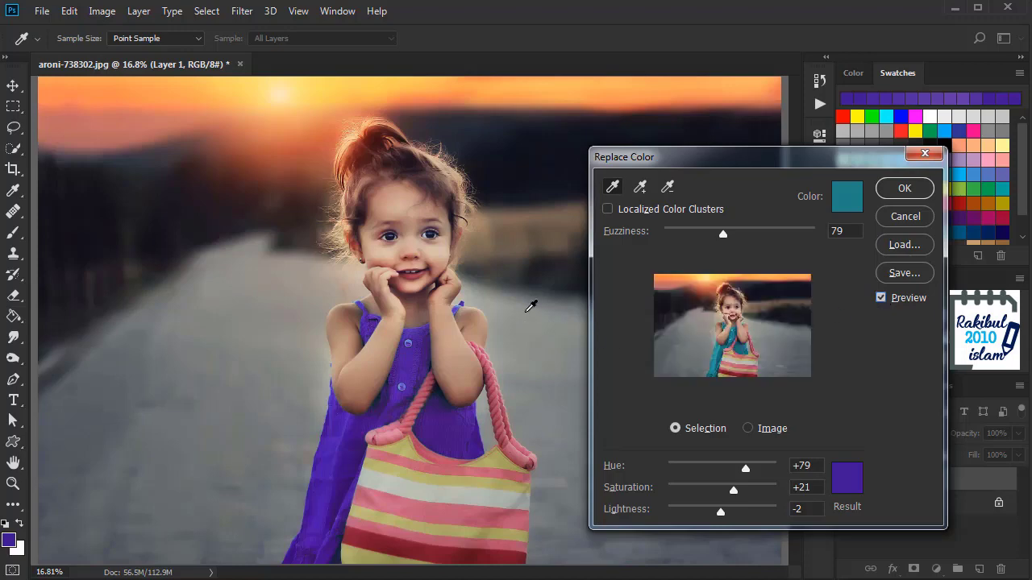
{"action": "key", "text": "ctrl+plus"}
{"action": "key", "text": "ctrl+plus"}
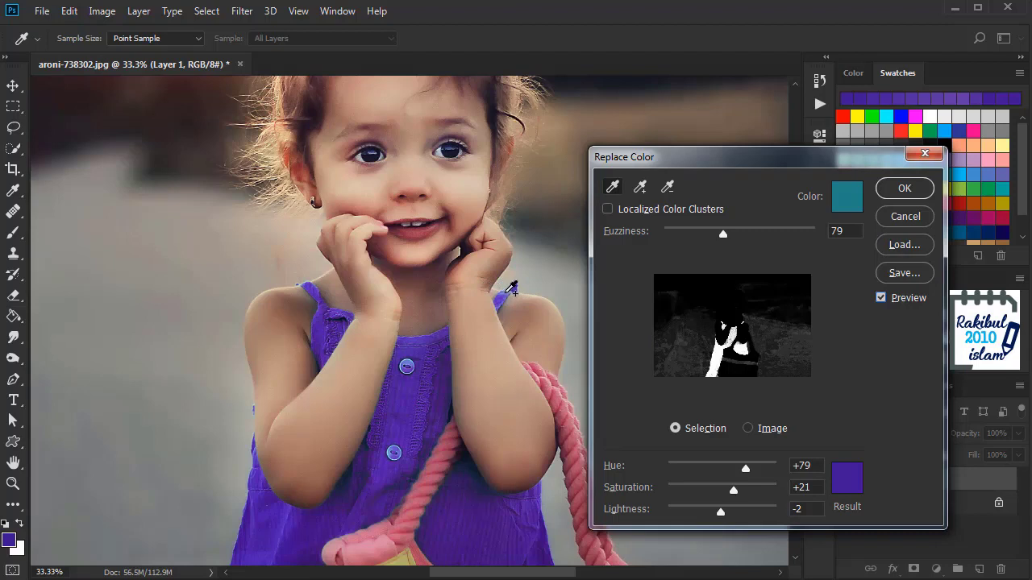
{"action": "left_click", "coordinate": [509, 292]}
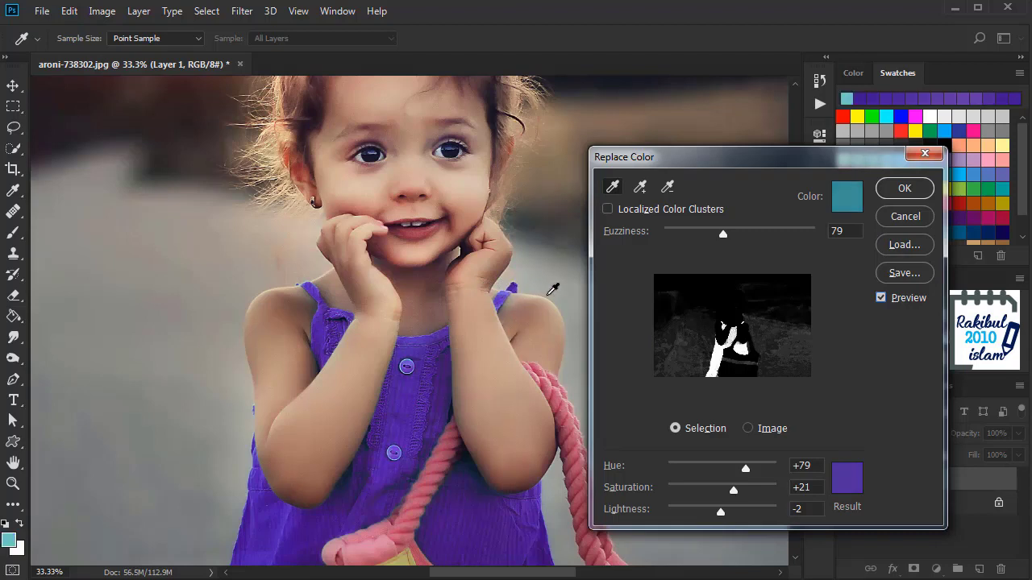
{"action": "key", "text": "ctrl"}
{"action": "key", "text": "ctrl+minus"}
{"action": "key", "text": "ctrl+minus"}
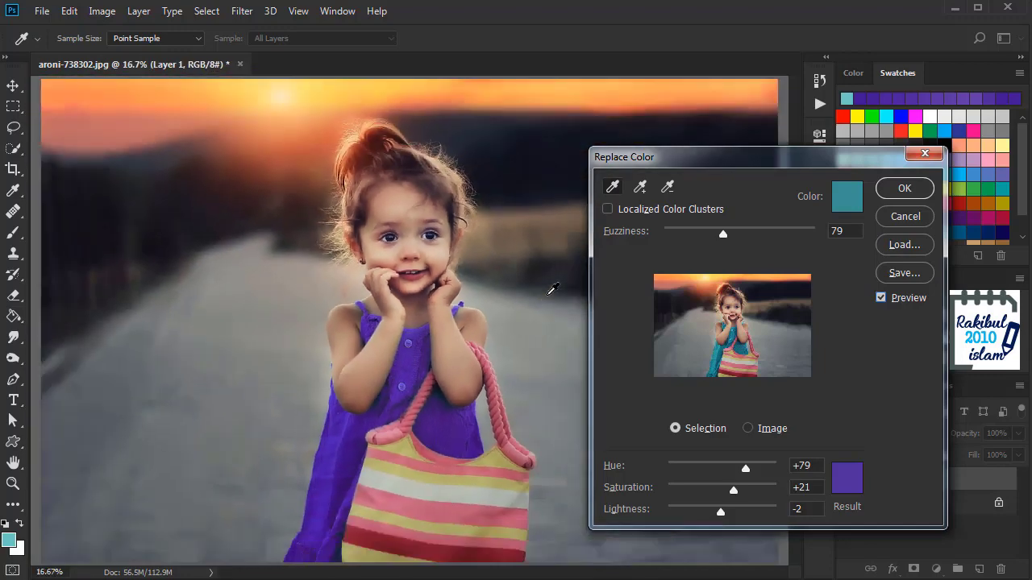
{"action": "left_click", "coordinate": [880, 298]}
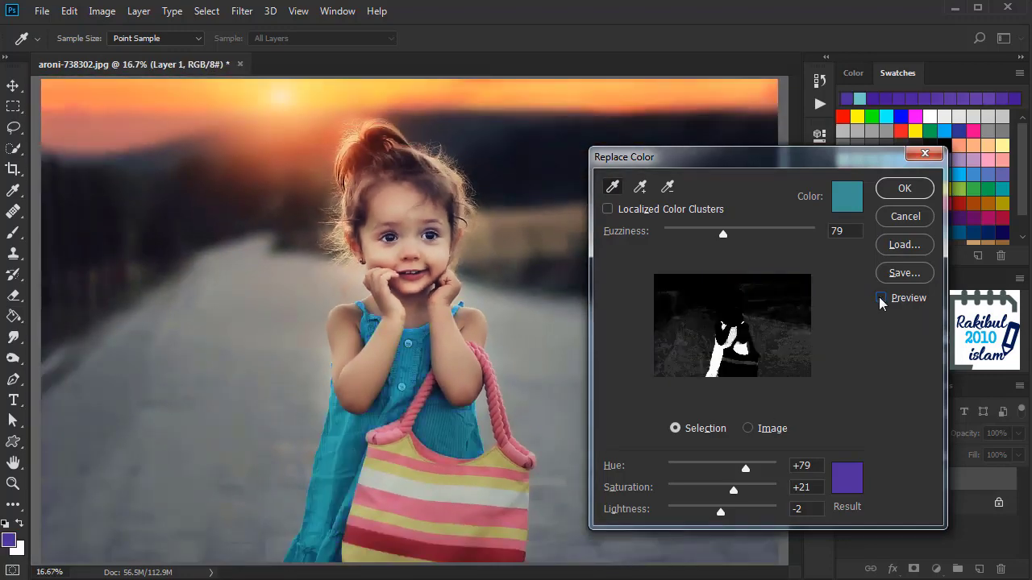
{"action": "left_click", "coordinate": [880, 298]}
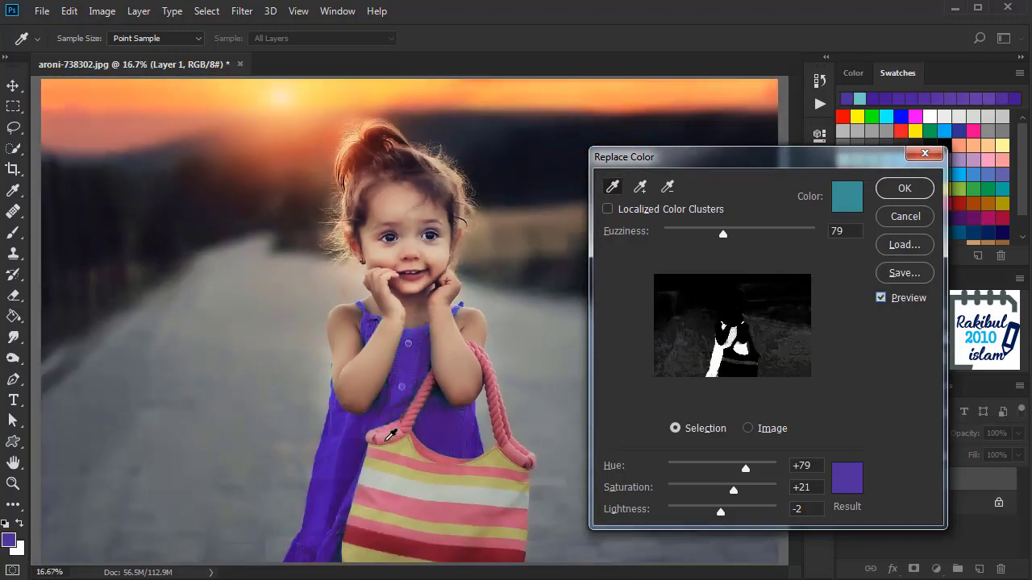
{"action": "left_click", "coordinate": [904, 189]}
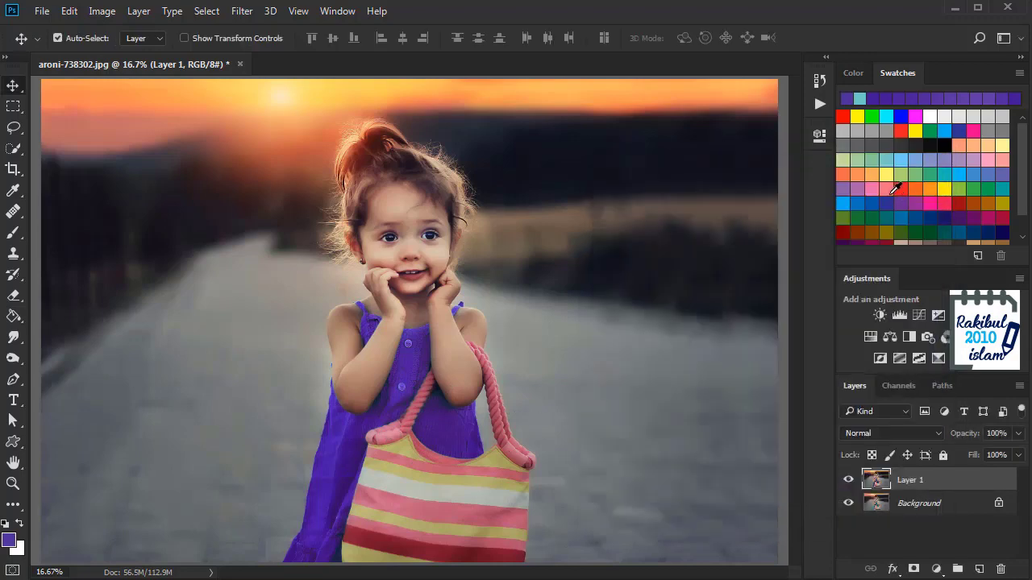
{"action": "key", "text": "ctrl+0"}
{"action": "left_click", "coordinate": [848, 481]}
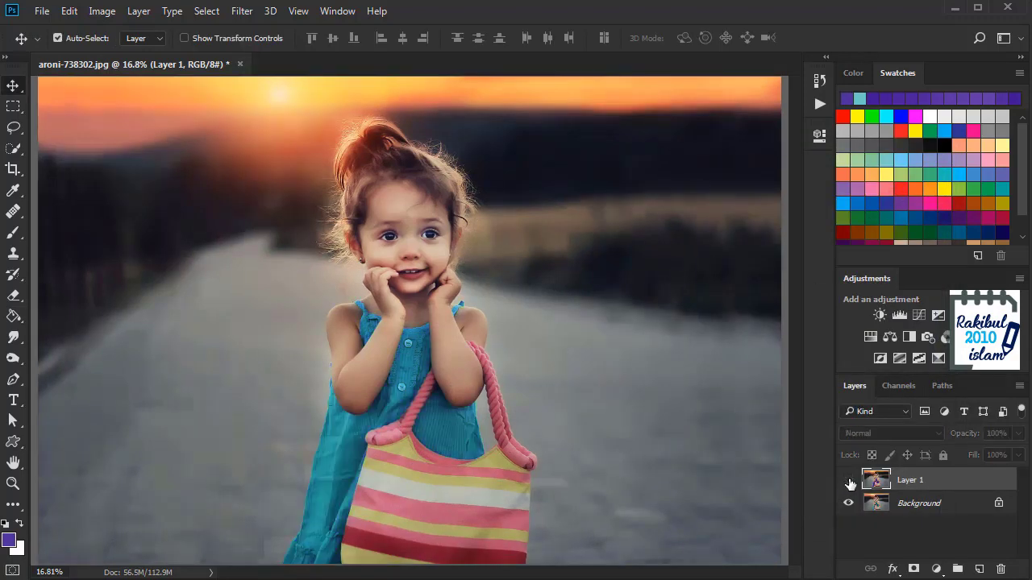
{"action": "left_click", "coordinate": [847, 481]}
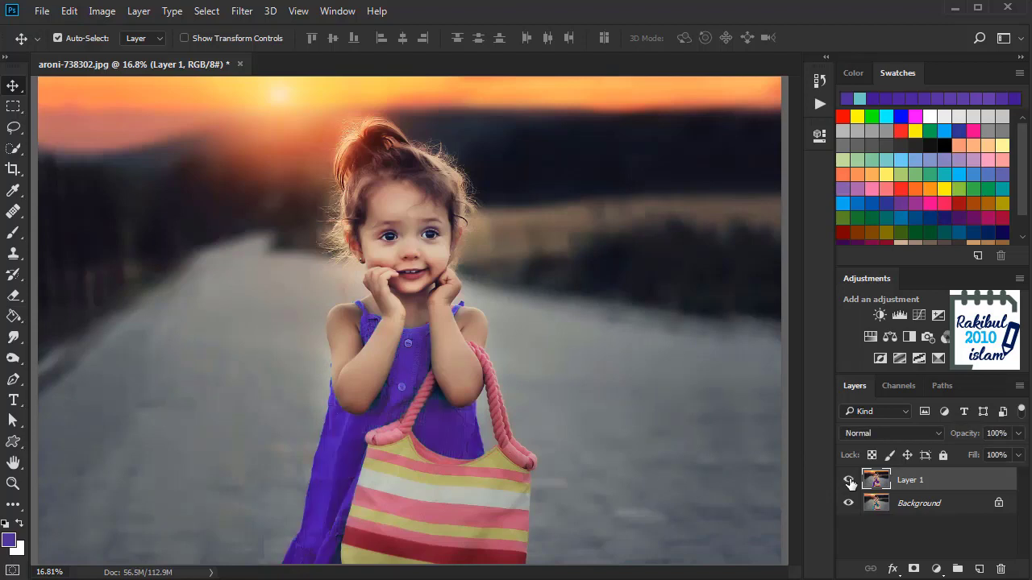
{"action": "left_click", "coordinate": [848, 482]}
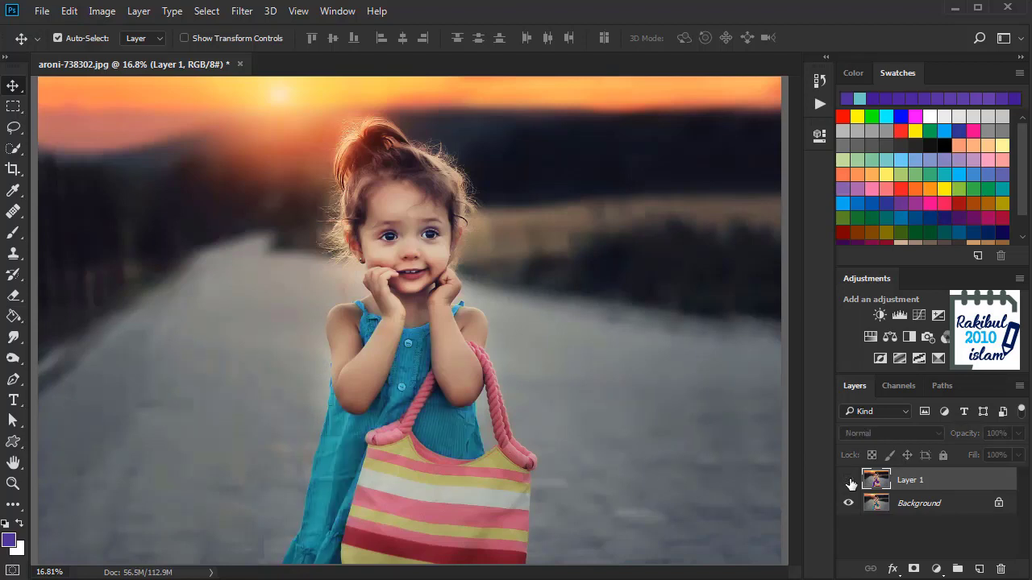
{"action": "left_click", "coordinate": [848, 482]}
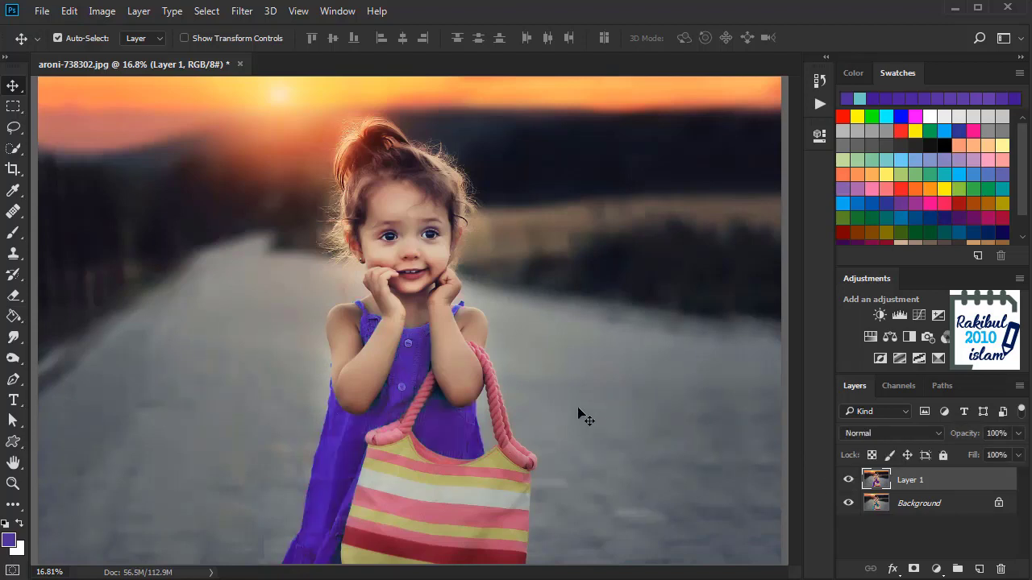